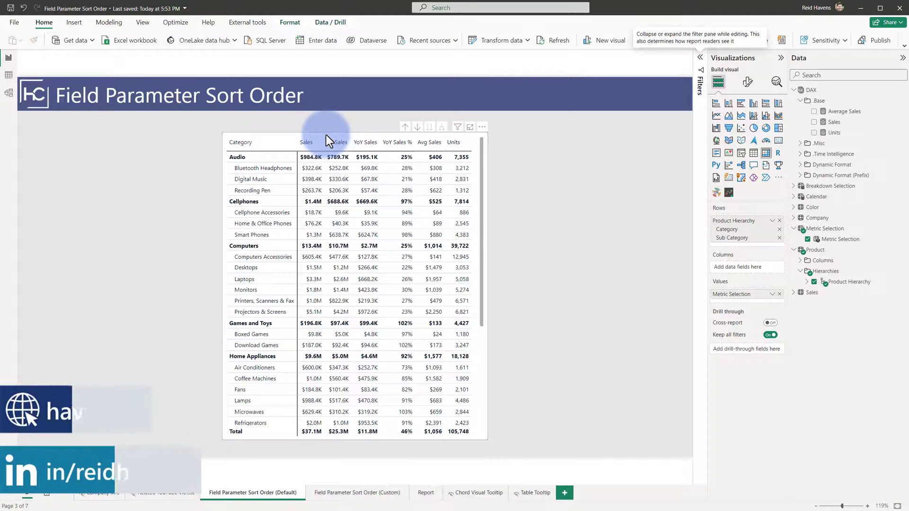
Step: Sort the matrix by Category, then YoY Sales, then Units, checking the metric column order
{"action": "left_click", "coordinate": [265, 144]}
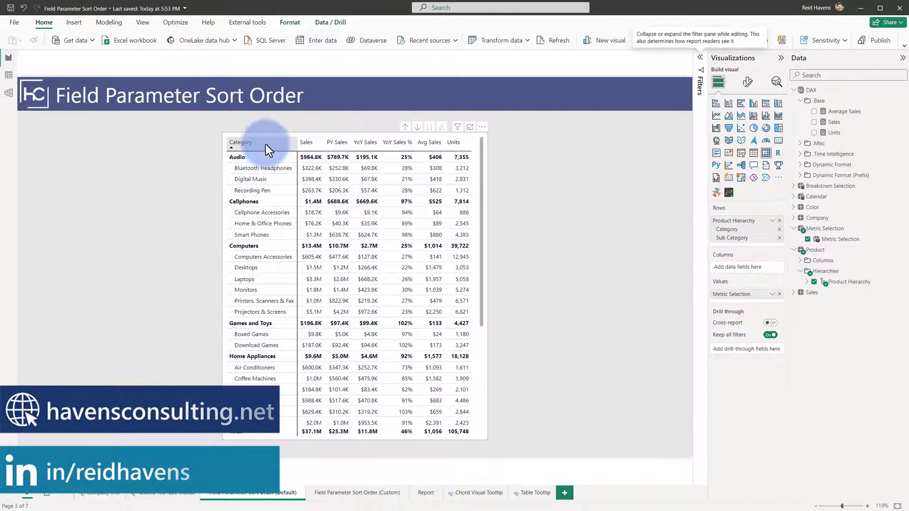
{"action": "left_click", "coordinate": [329, 144]}
{"action": "left_click", "coordinate": [448, 143]}
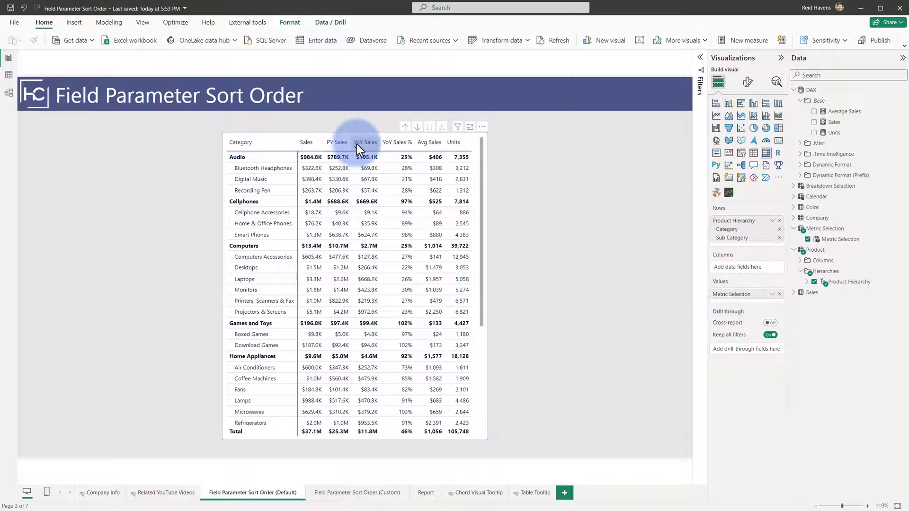
Step: Inspect the Metric Selection table's rows and Metric Selection Order column in Table view, then return to the report
{"action": "left_click", "coordinate": [828, 238]}
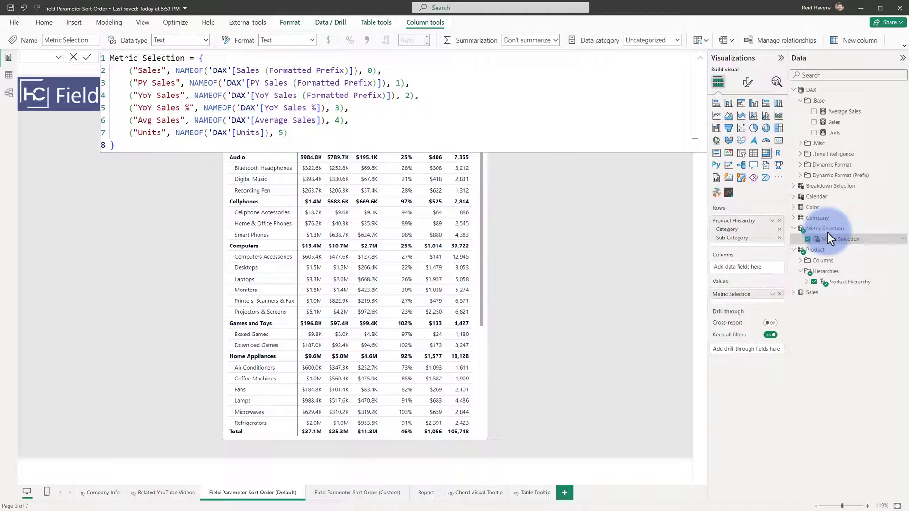
{"action": "left_click", "coordinate": [8, 75]}
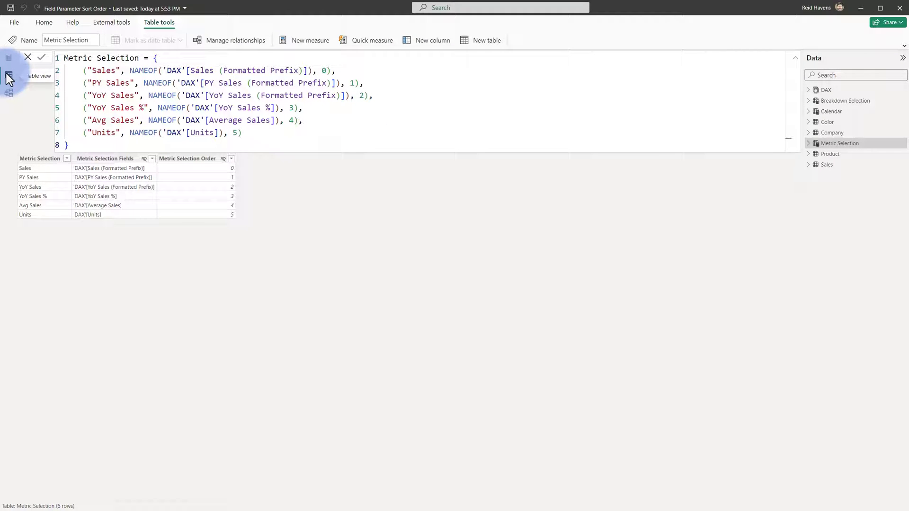
{"action": "left_click", "coordinate": [199, 159]}
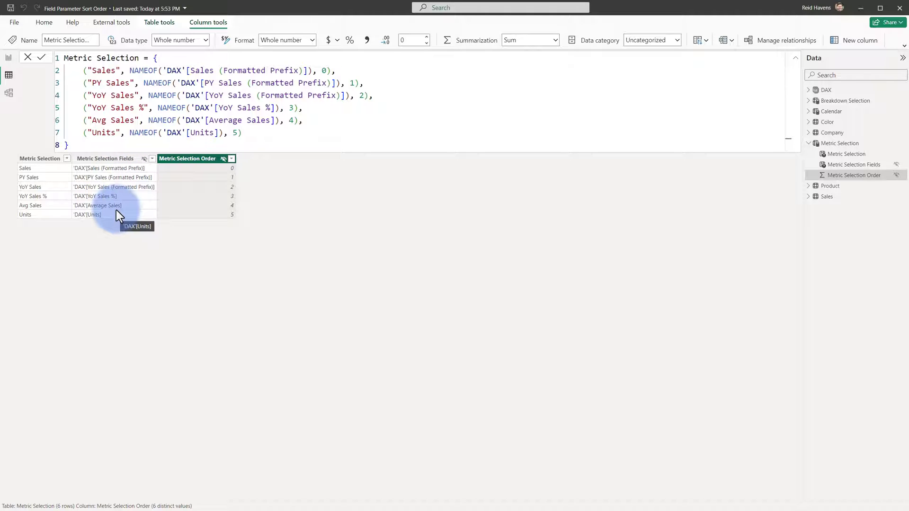
{"action": "left_click", "coordinate": [8, 57]}
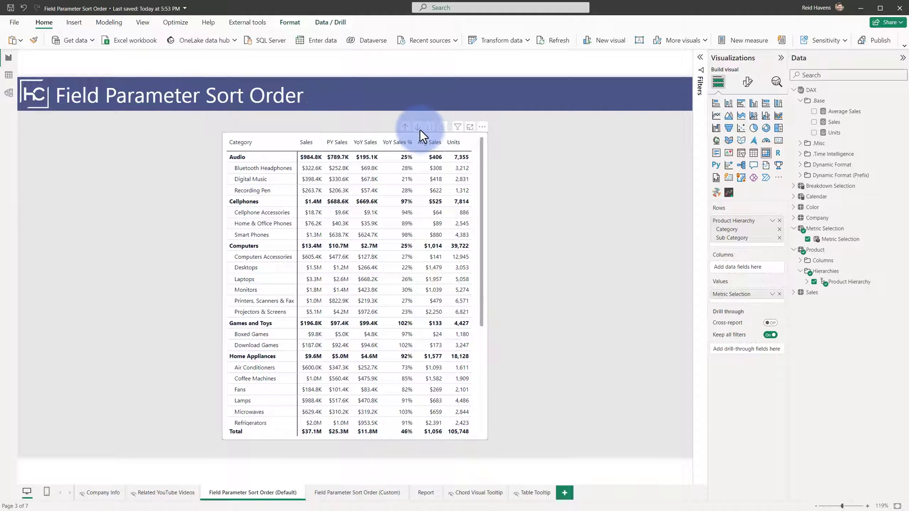
Step: Check the matrix's options, sort it by PY Sales, then open the Field Parameter Sort Order (Custom) page
{"action": "left_click", "coordinate": [483, 127]}
{"action": "mouse_move", "coordinate": [514, 203]}
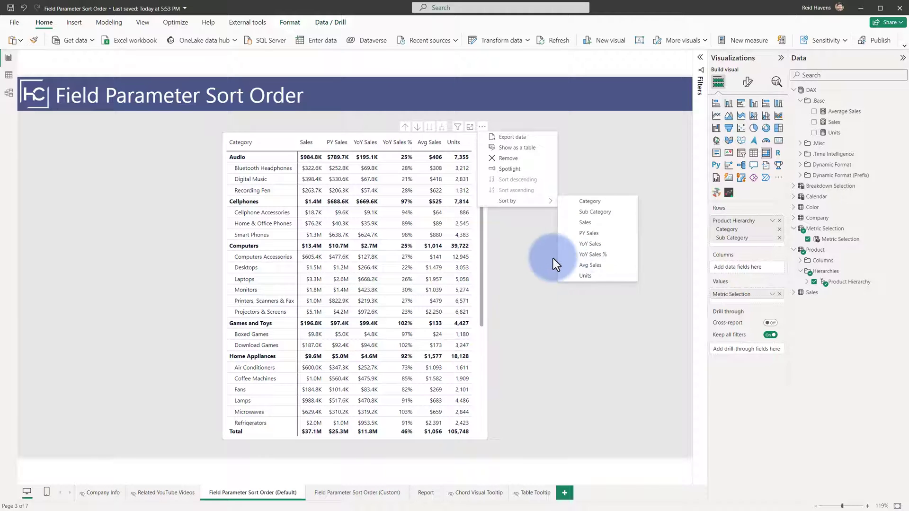
{"action": "left_click", "coordinate": [333, 138]}
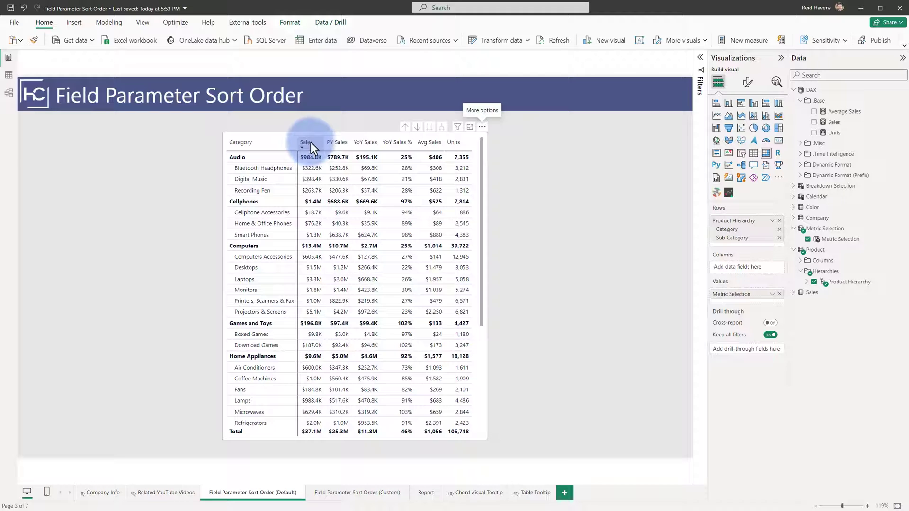
{"action": "left_click", "coordinate": [337, 143]}
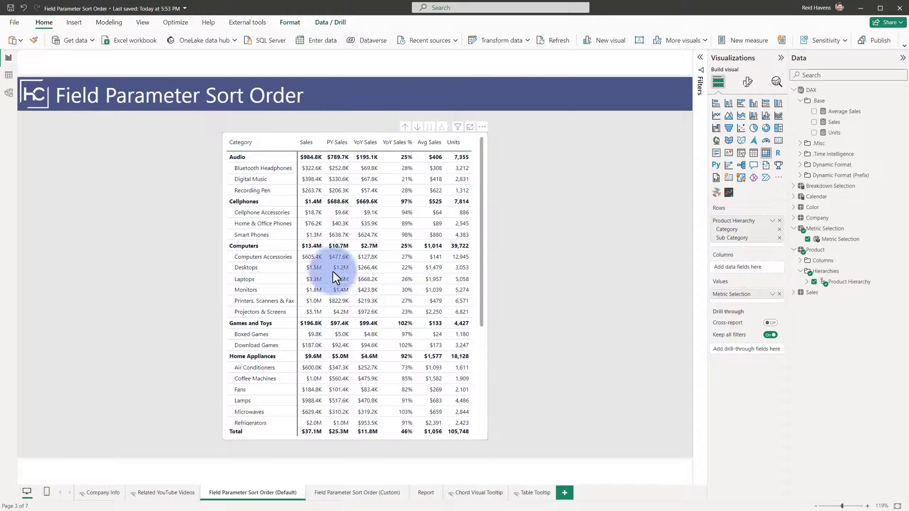
{"action": "left_click", "coordinate": [367, 492]}
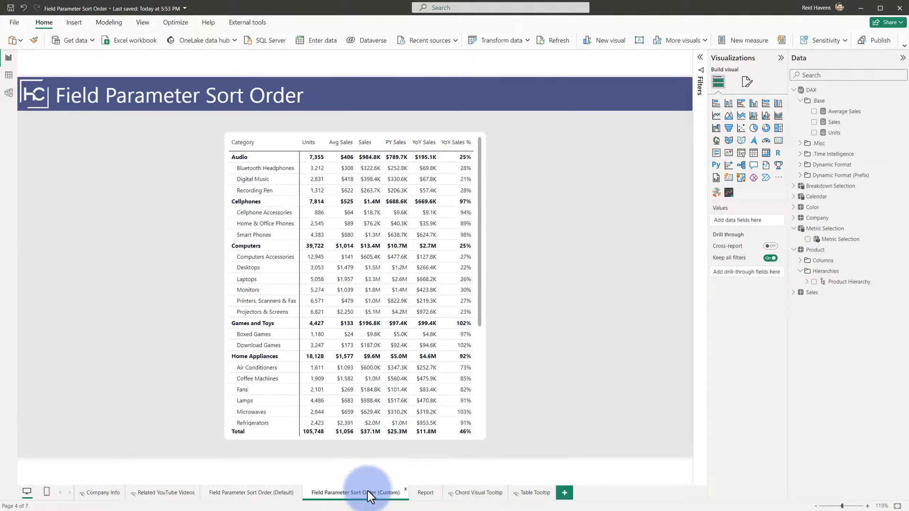
{"action": "left_click", "coordinate": [361, 137]}
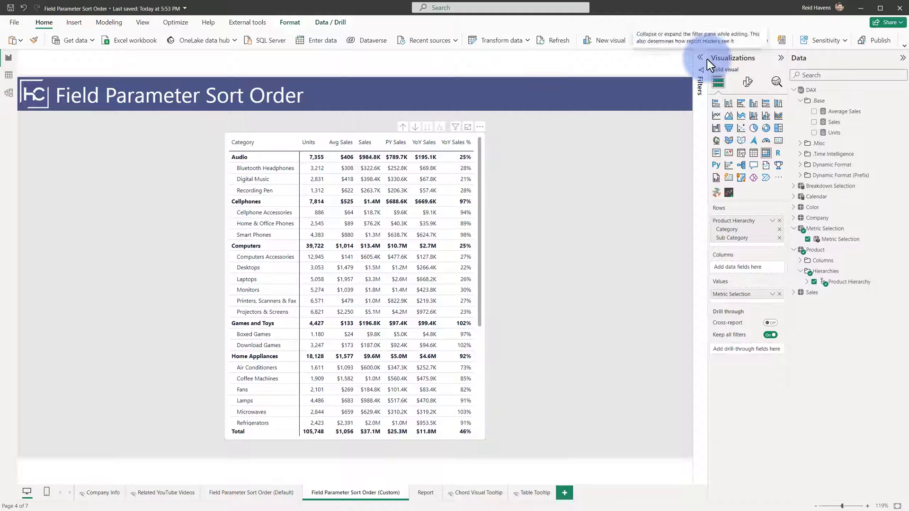
{"action": "left_click", "coordinate": [272, 494]}
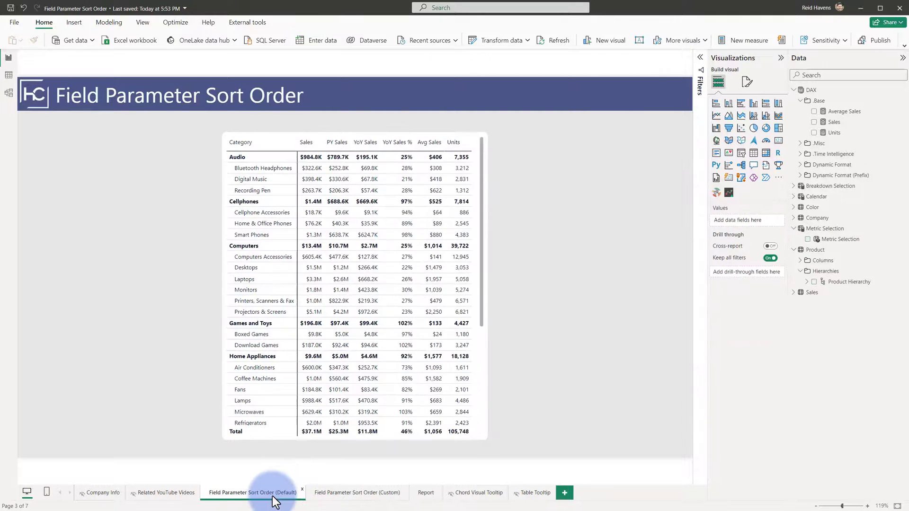
Step: Select the Default page's matrix, expand its Filters pane, and drag Metric Selection in as a visual filter
{"action": "left_click", "coordinate": [475, 149]}
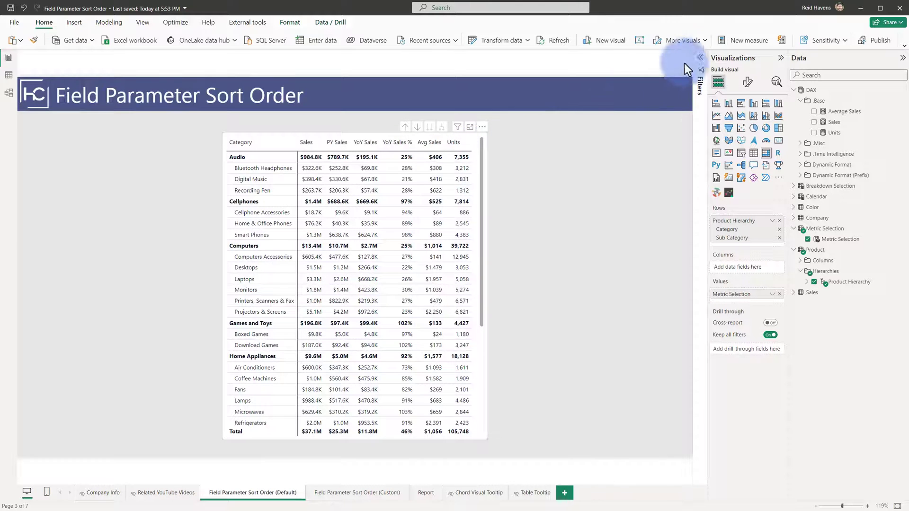
{"action": "left_click", "coordinate": [700, 57]}
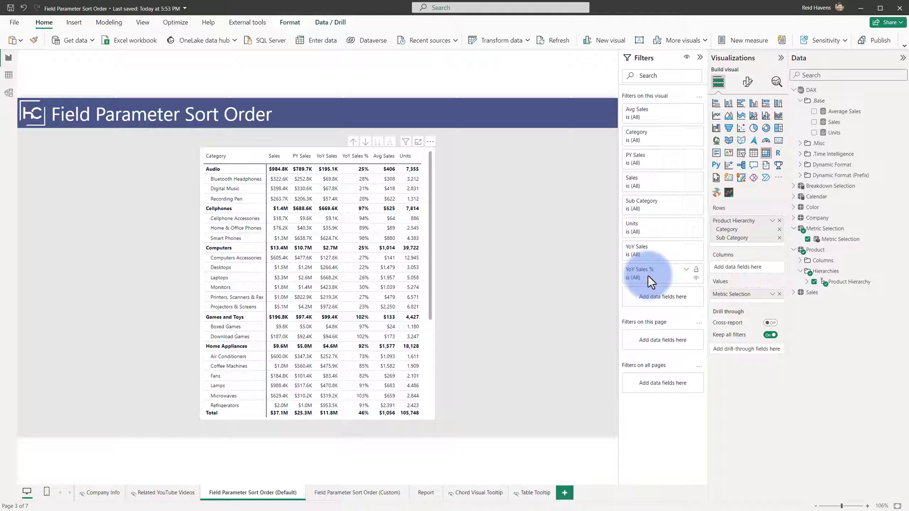
{"action": "left_click", "coordinate": [108, 22]}
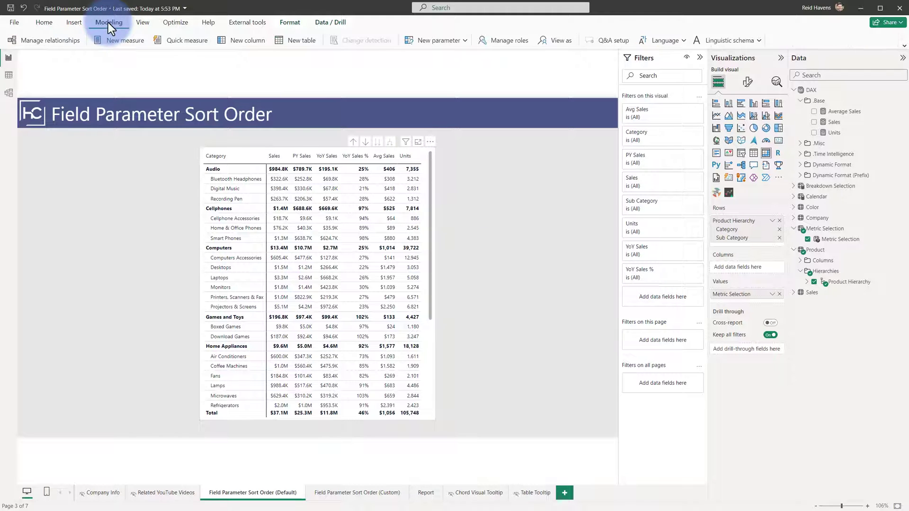
{"action": "left_click", "coordinate": [450, 41]}
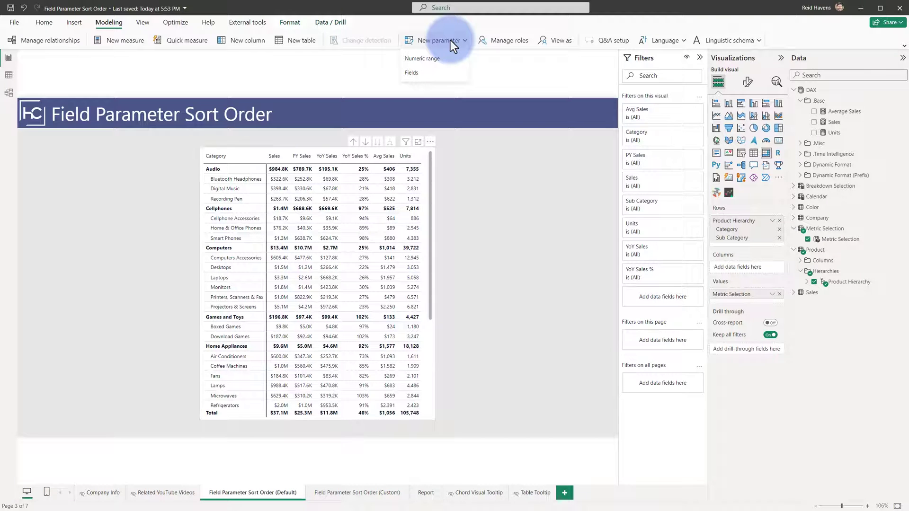
{"action": "left_click", "coordinate": [434, 176]}
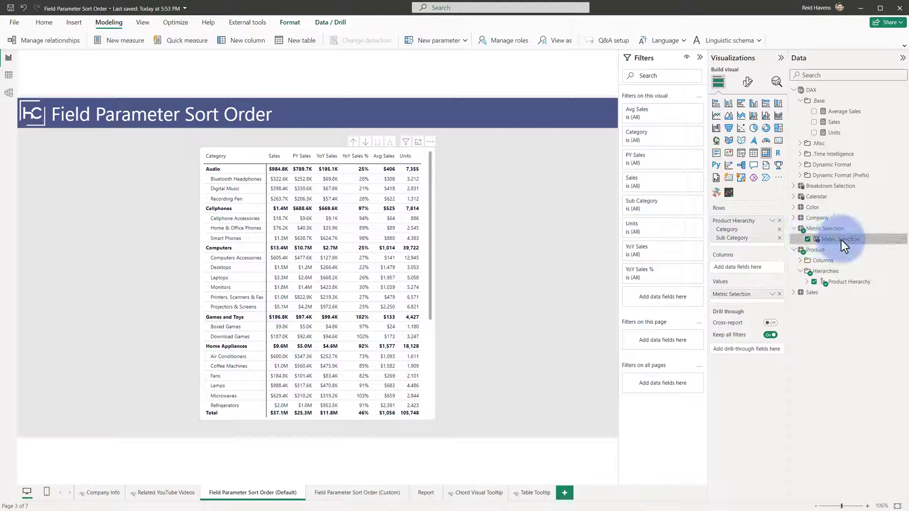
{"action": "left_click_drag", "start_coordinate": [842, 240], "coordinate": [645, 296]}
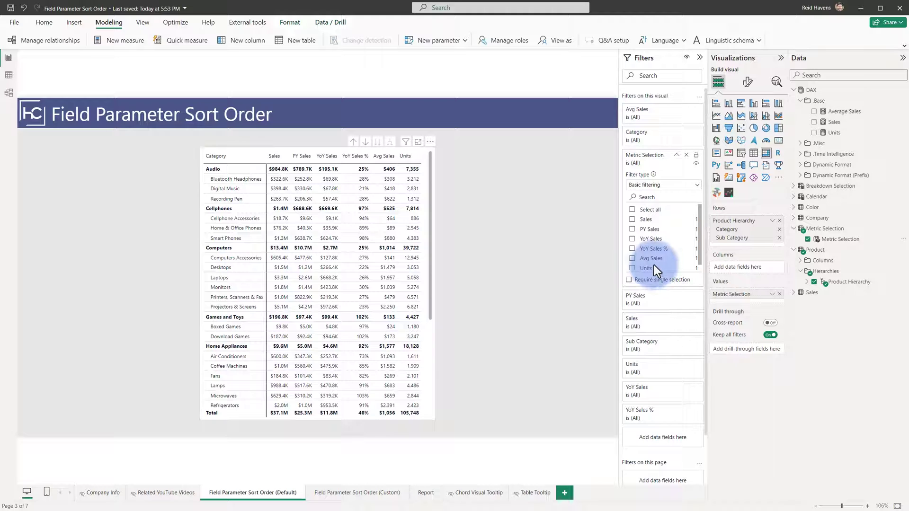
Step: In the Metric Selection filter, tick Avg Sales, Units, Sales, PY Sales, YoY Sales, YoY Sales % in order
{"action": "scroll", "coordinate": [646, 219], "scroll_direction": "down", "scroll_amount": 1}
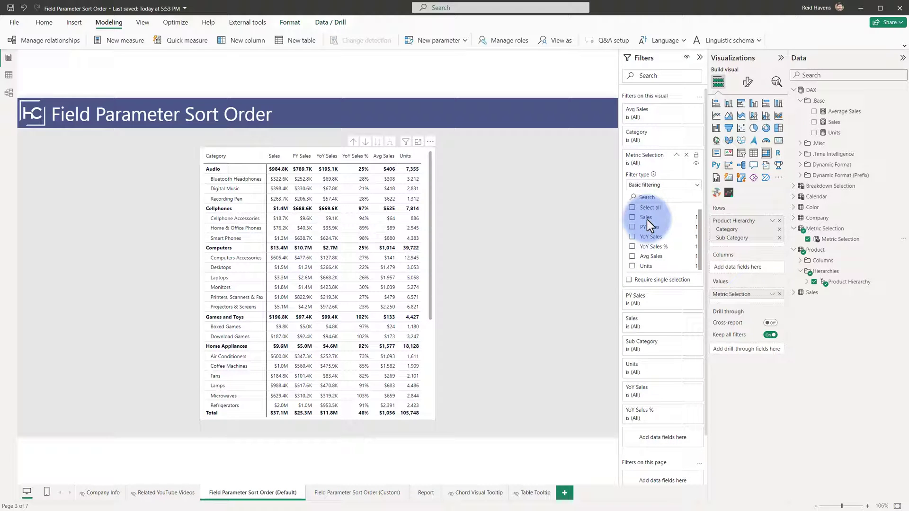
{"action": "left_click", "coordinate": [631, 256]}
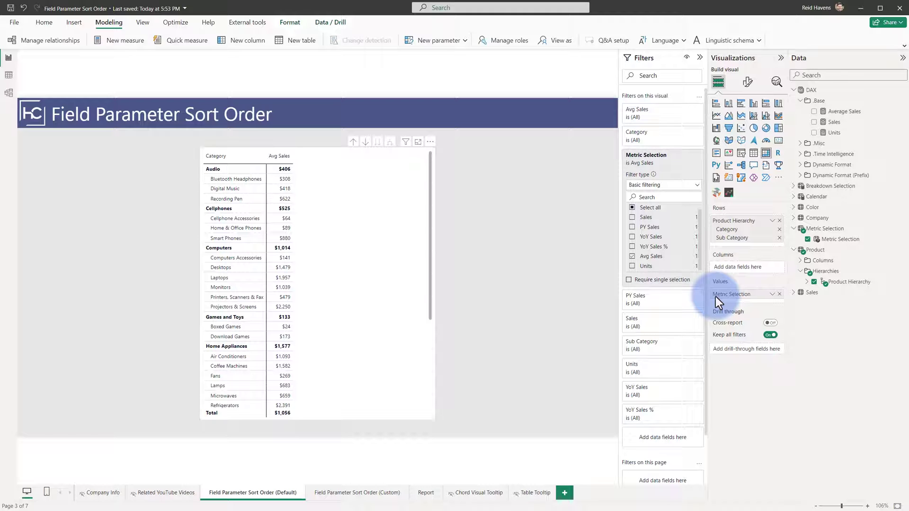
{"action": "left_click", "coordinate": [632, 266]}
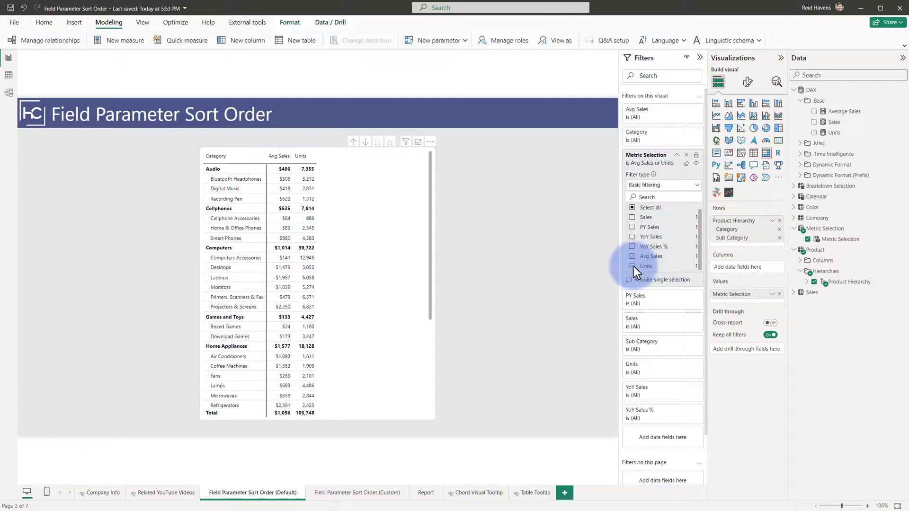
{"action": "left_click", "coordinate": [631, 217]}
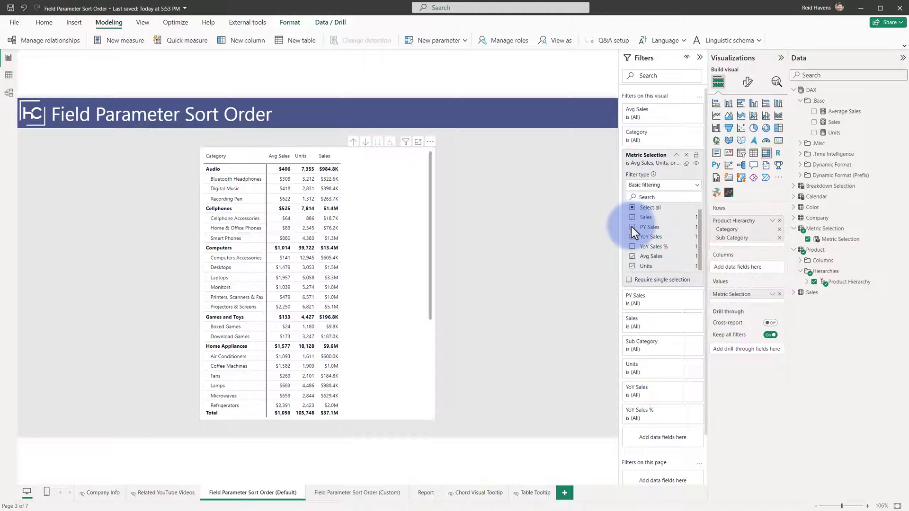
{"action": "left_click", "coordinate": [631, 226]}
{"action": "left_click", "coordinate": [632, 236]}
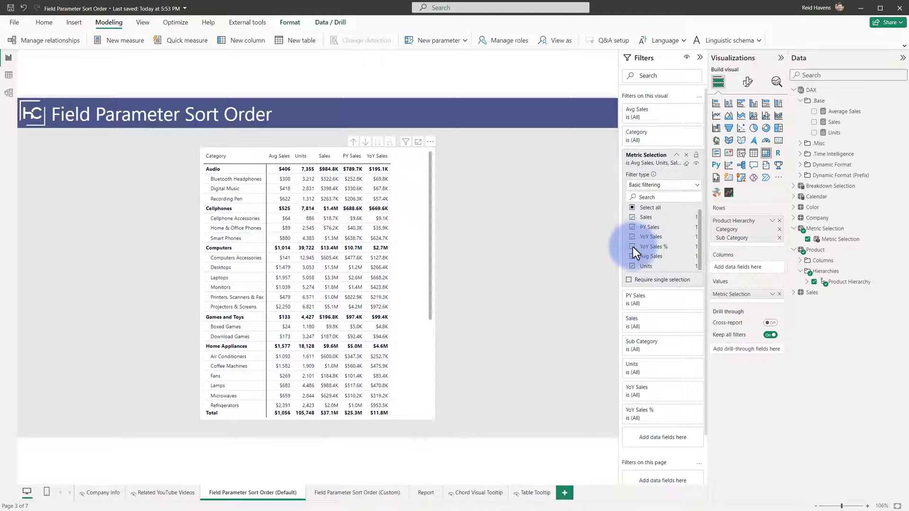
{"action": "left_click", "coordinate": [632, 247]}
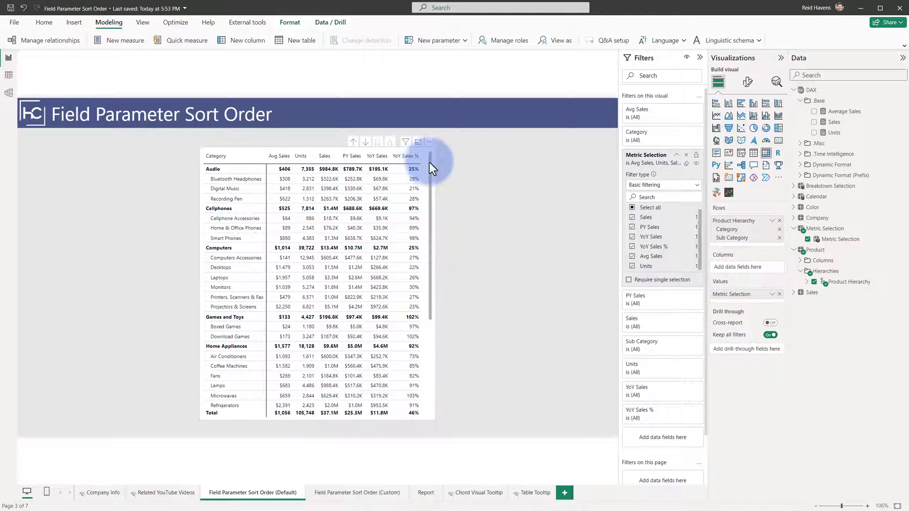
{"action": "left_click", "coordinate": [792, 198]}
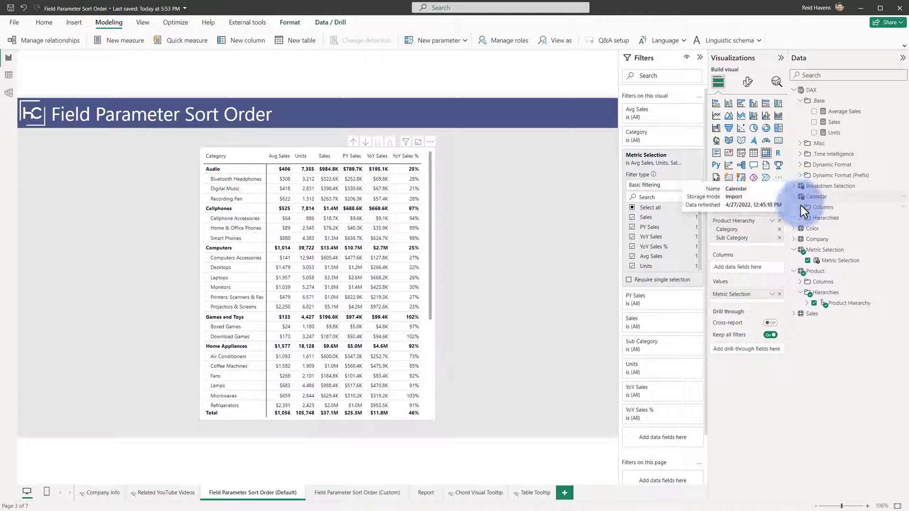
{"action": "left_click_drag", "start_coordinate": [832, 271], "coordinate": [559, 177]}
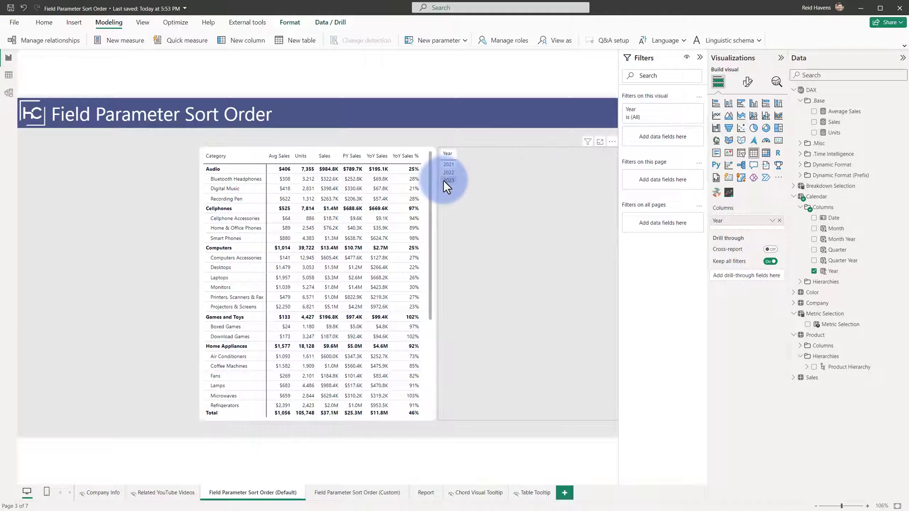
{"action": "left_click", "coordinate": [446, 179]}
{"action": "left_click", "coordinate": [451, 172]}
{"action": "left_click", "coordinate": [453, 164]}
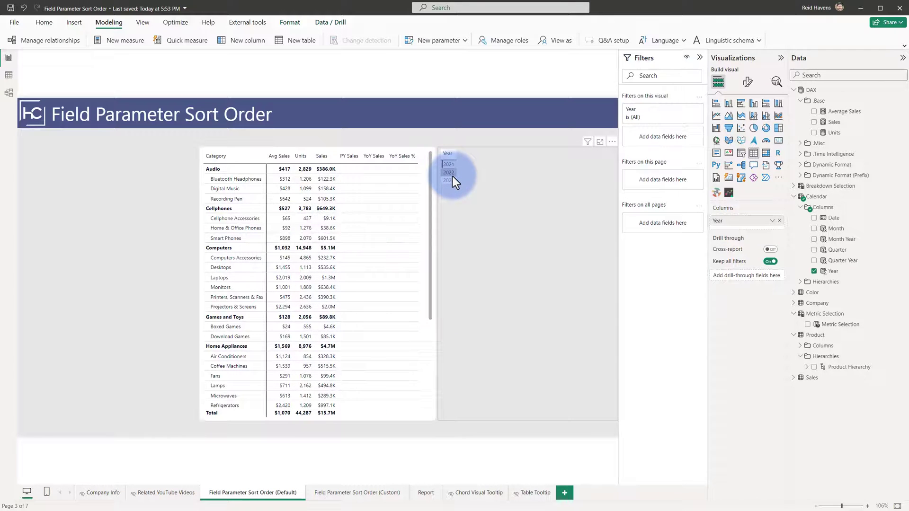
{"action": "left_click", "coordinate": [452, 174]}
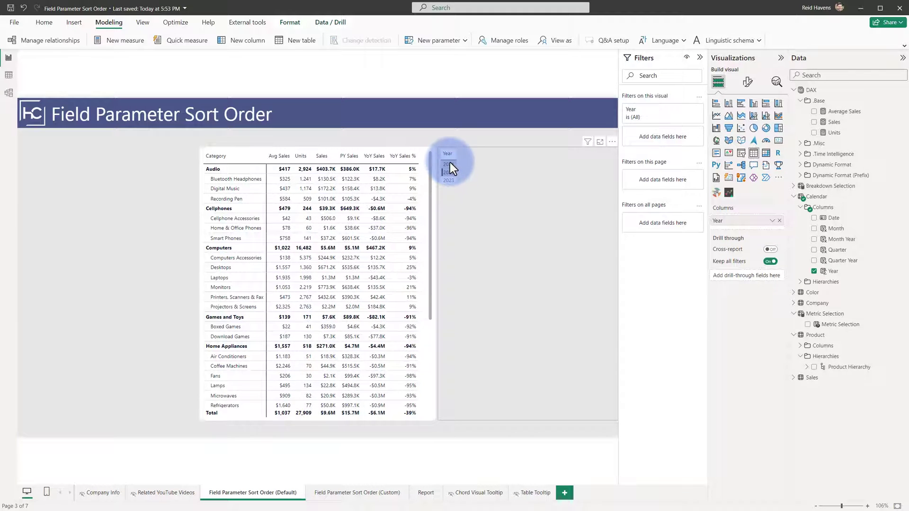
{"action": "left_click", "coordinate": [449, 163]}
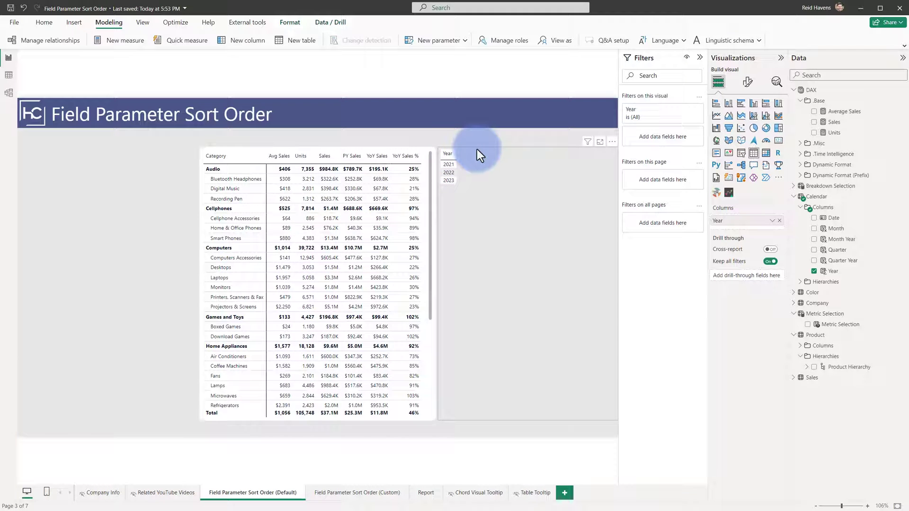
{"action": "key", "text": "Delete"}
{"action": "left_click", "coordinate": [433, 158]}
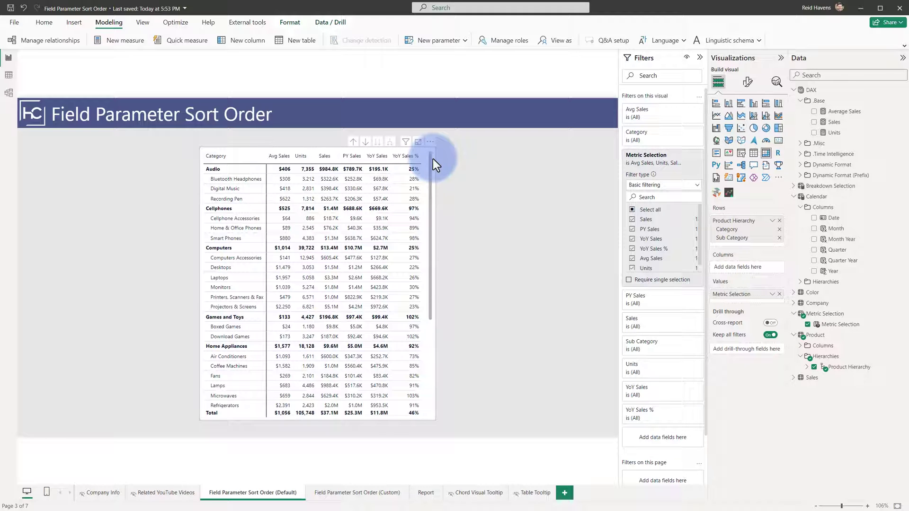
Step: Clear the filter, tick PY Sales, Sales, YoY Sales, Units, Avg Sales, YoY Sales % in order, then sort by Category
{"action": "left_click", "coordinate": [632, 210]}
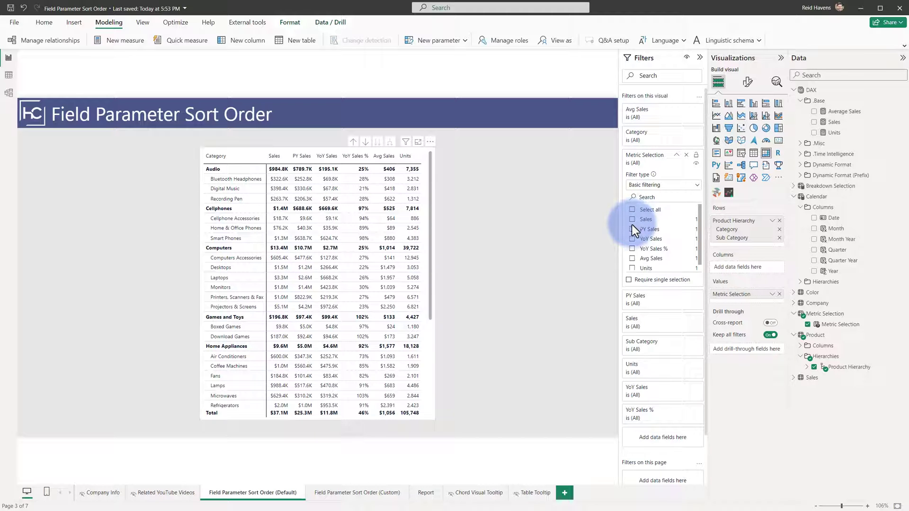
{"action": "left_click", "coordinate": [632, 229]}
{"action": "left_click", "coordinate": [631, 220]}
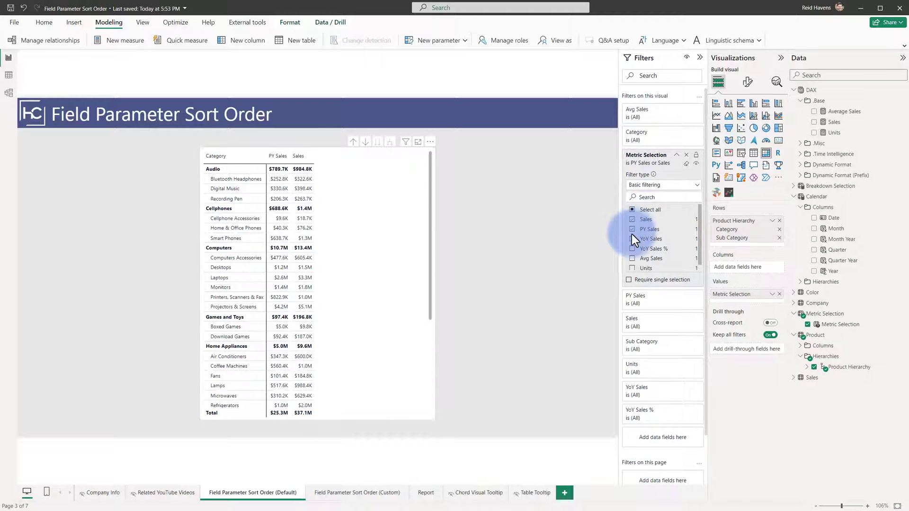
{"action": "left_click", "coordinate": [631, 237]}
{"action": "left_click", "coordinate": [633, 268]}
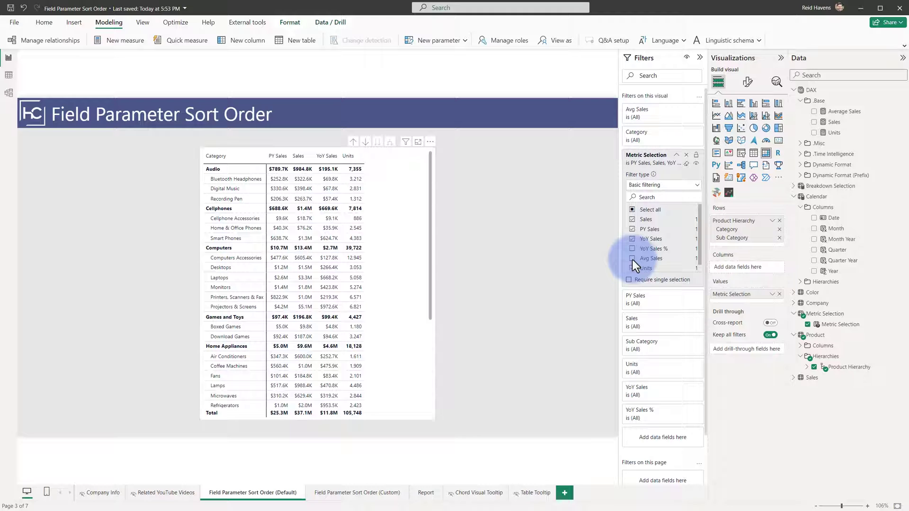
{"action": "left_click", "coordinate": [632, 259]}
{"action": "left_click", "coordinate": [632, 248]}
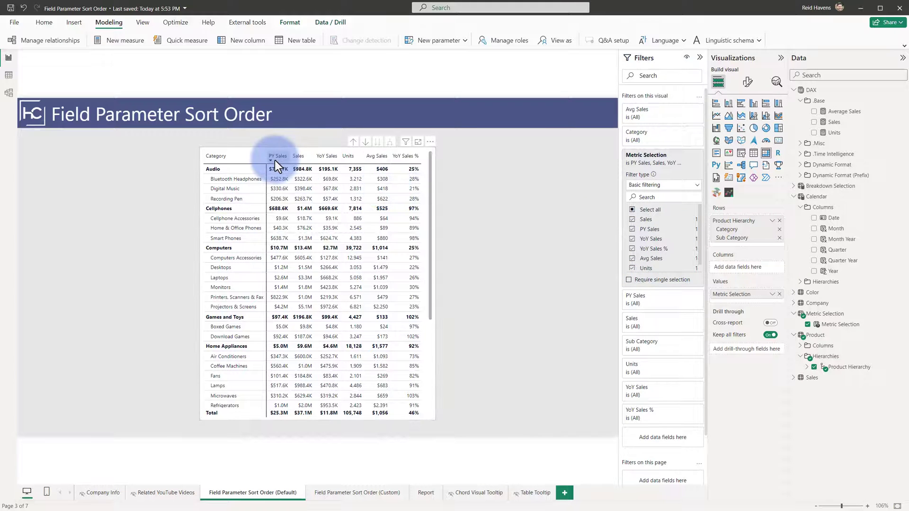
{"action": "left_click", "coordinate": [249, 159]}
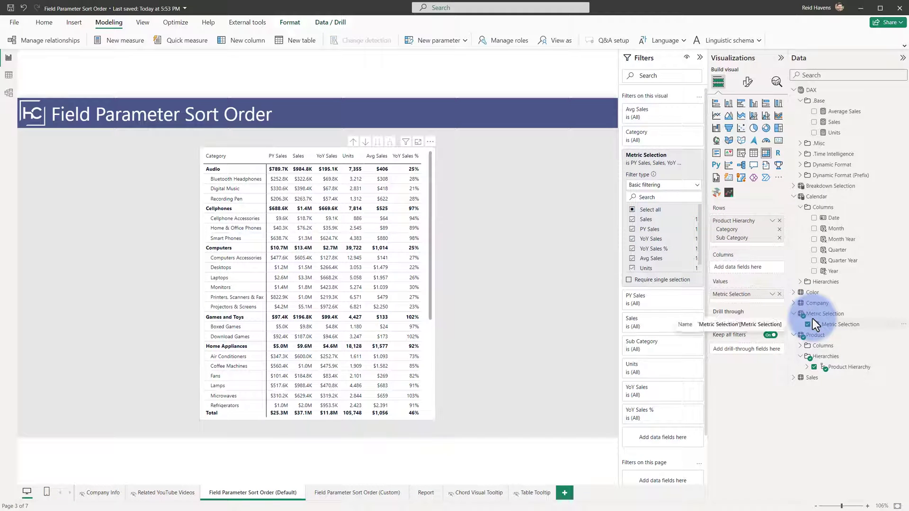
Step: Collapse the Metric Selection filter card's item list in the Filters pane
{"action": "left_click", "coordinate": [675, 154]}
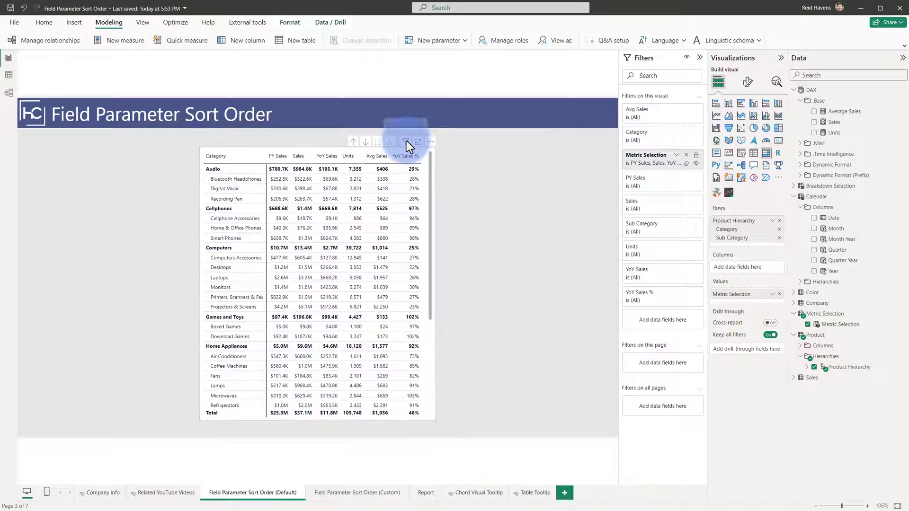
{"action": "mouse_move", "coordinate": [406, 141]}
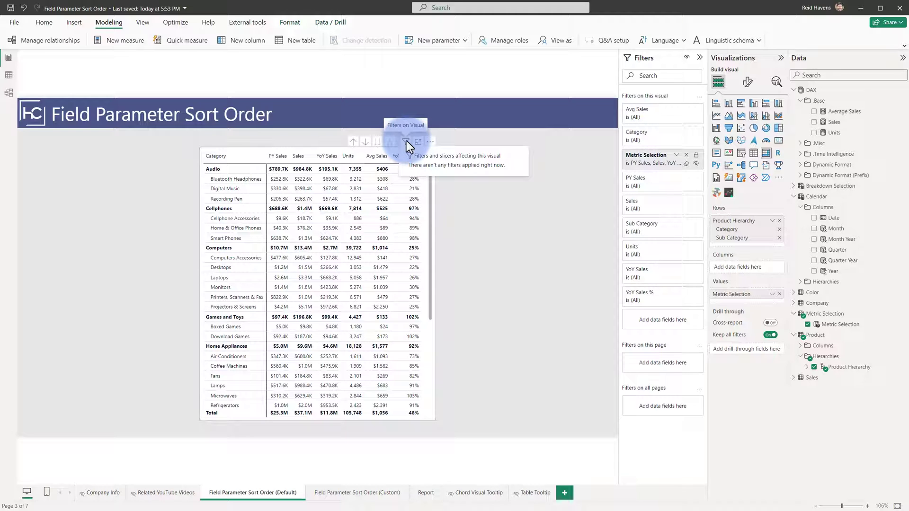